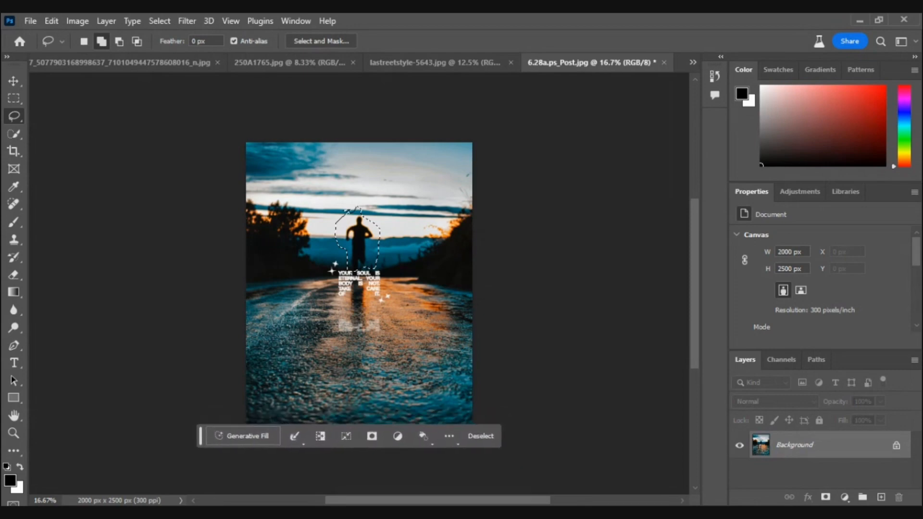
Remove the selected person from the road photo by running Generative Fill with an empty prompt.
drag(201, 437, 202, 120)
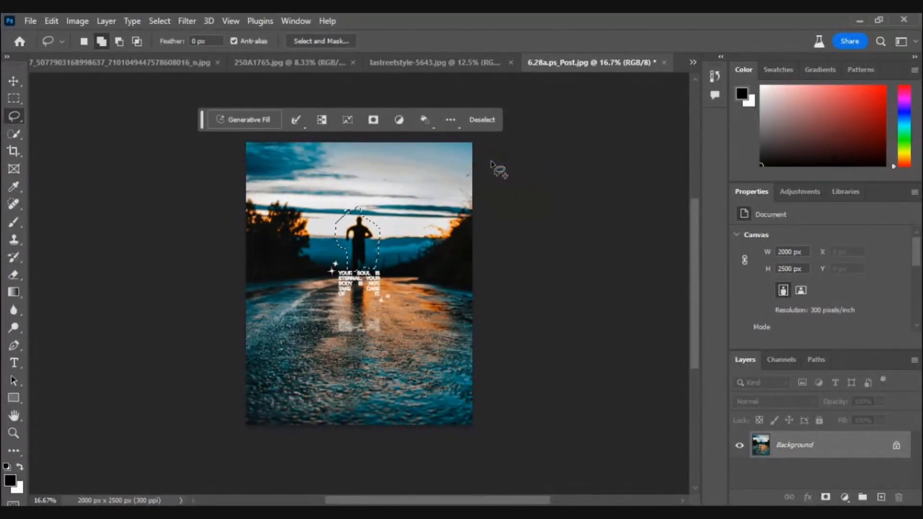
click(251, 120)
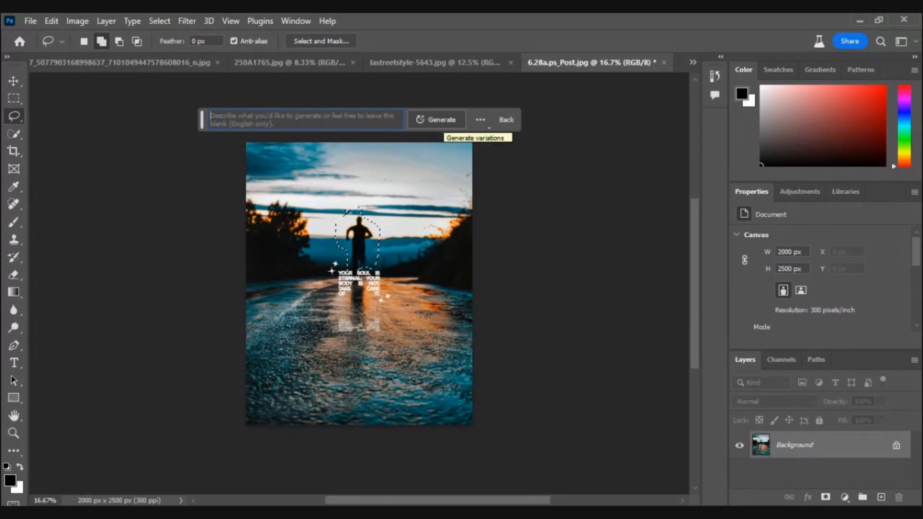
click(443, 120)
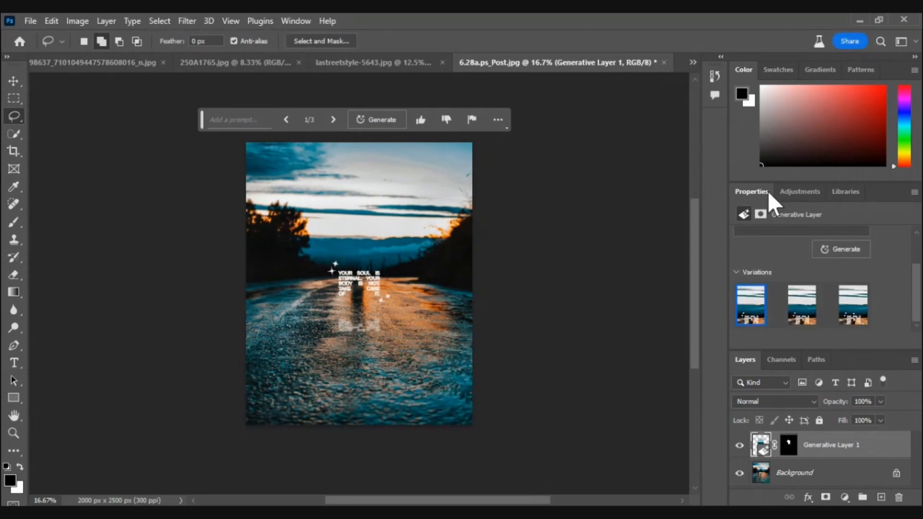
Detach the Properties panel and compare the generated variations, choosing the third one.
drag(768, 192, 527, 184)
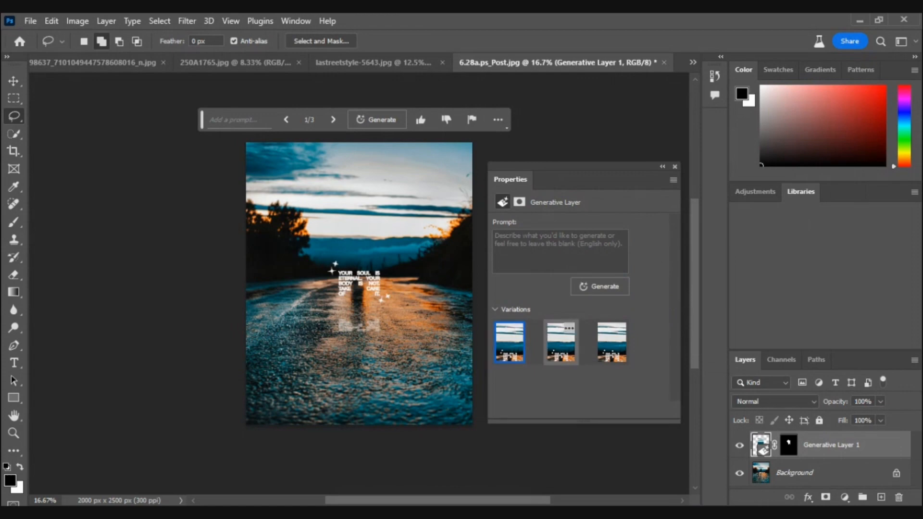
click(559, 342)
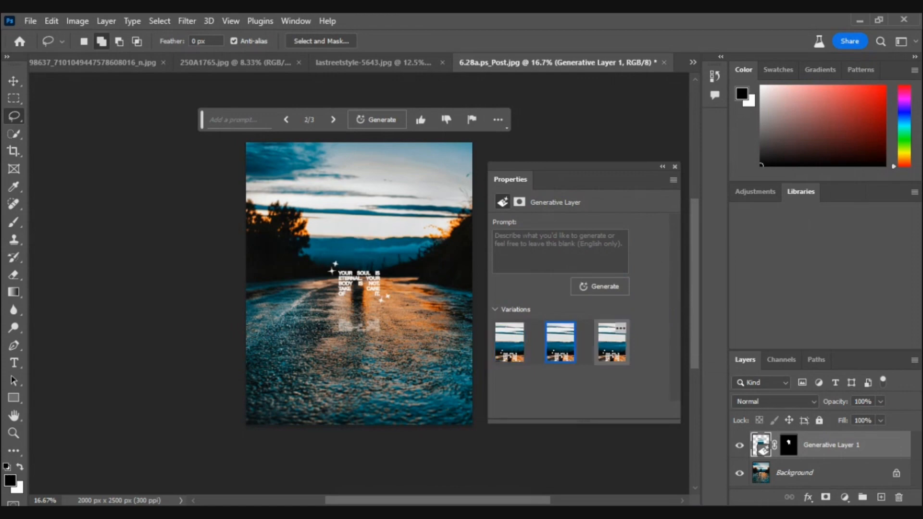
click(612, 342)
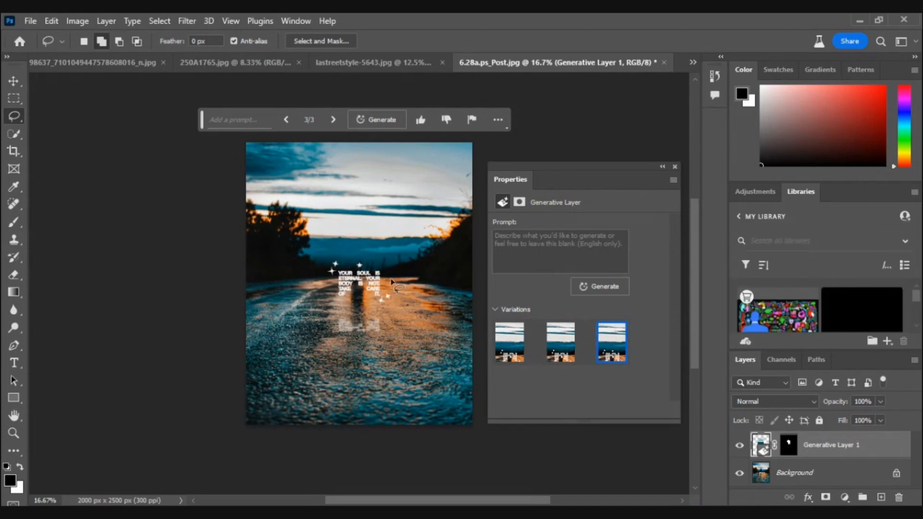
Draw a rectangular selection in the sky above the road and generate a bird there with Generative Fill.
click(14, 96)
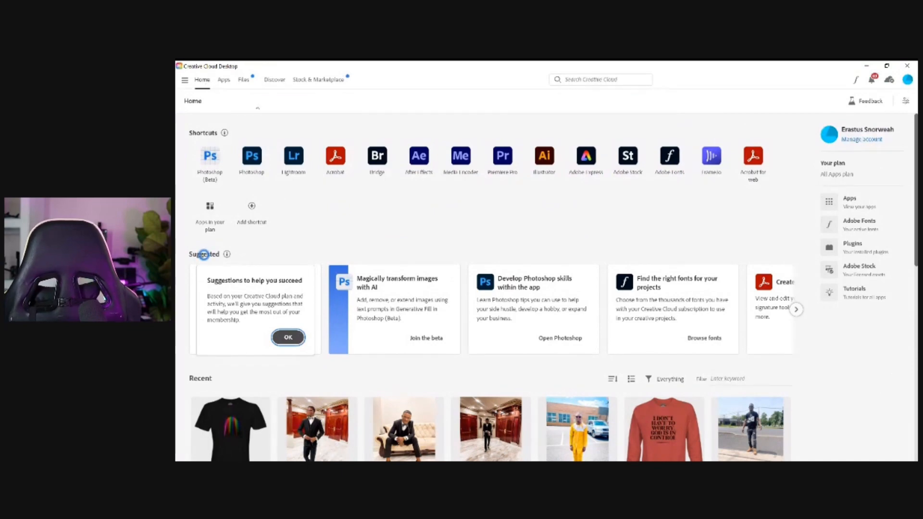
click(223, 83)
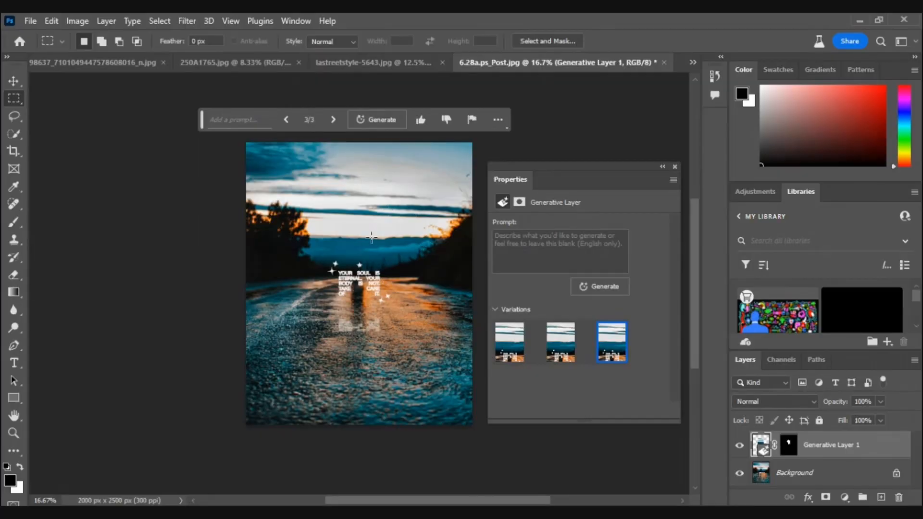
drag(337, 205, 394, 258)
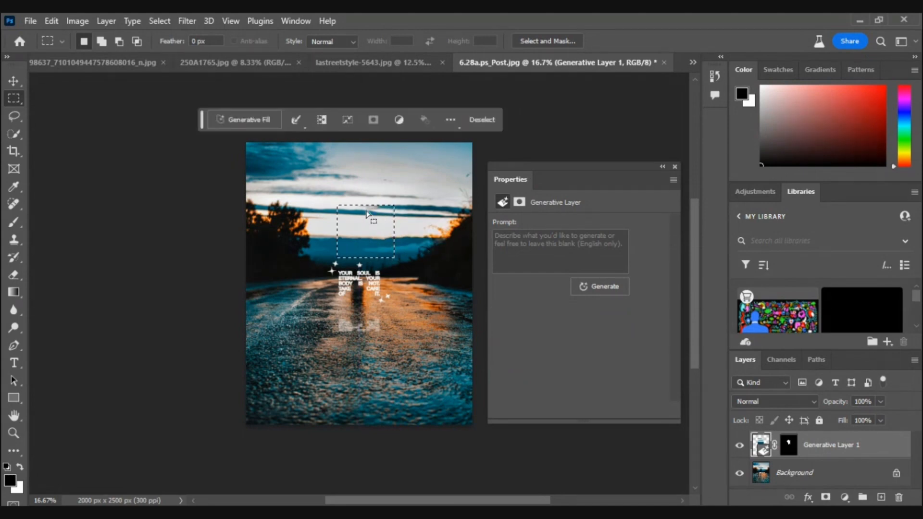
click(244, 119)
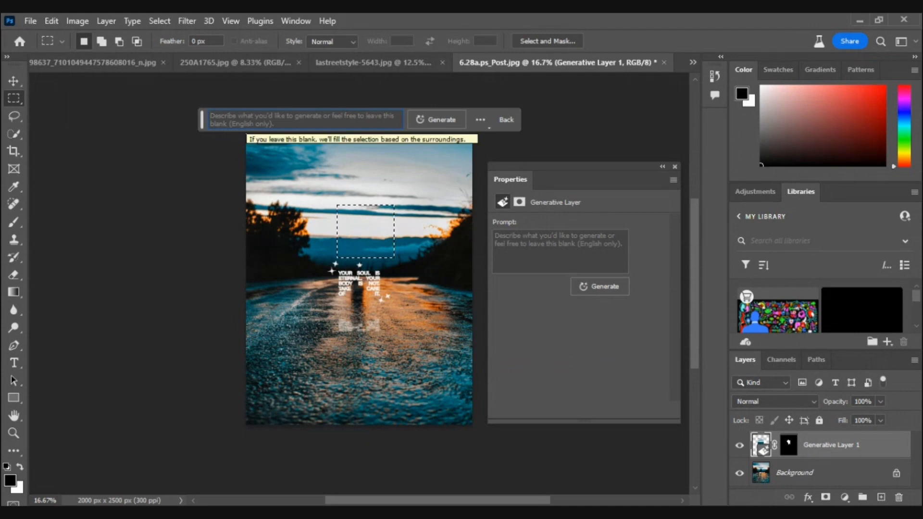
text(bird)
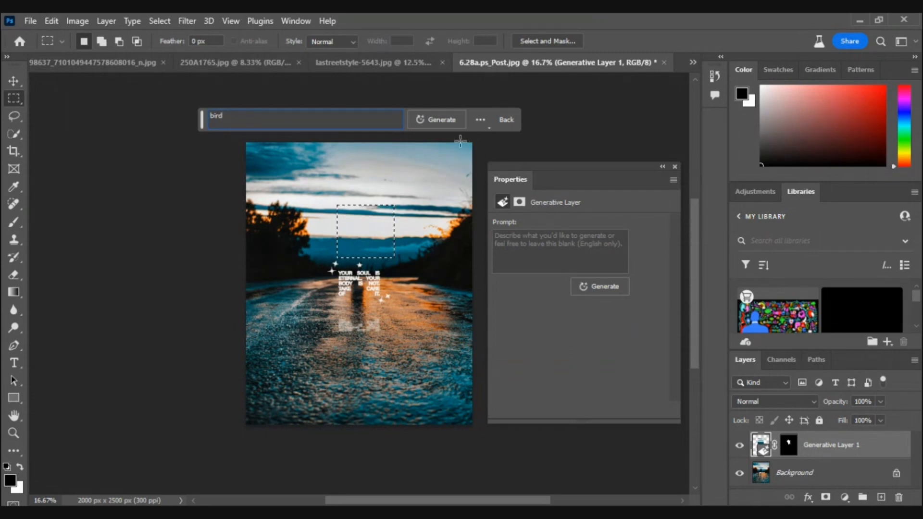
click(438, 121)
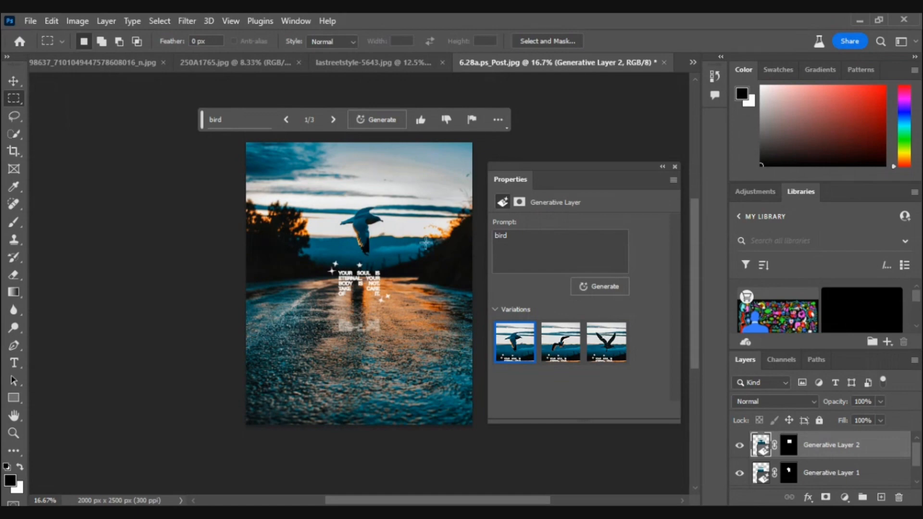
Compare the bird variations and choose the second one.
click(560, 342)
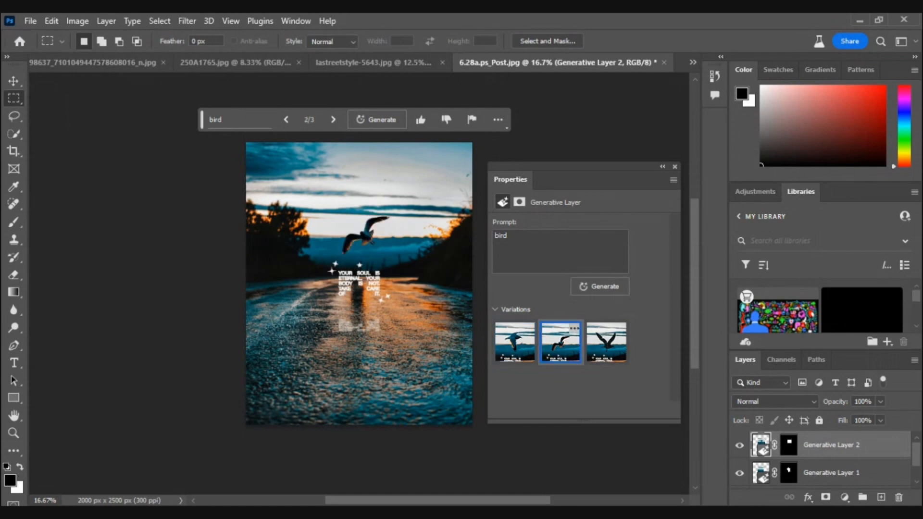
click(606, 341)
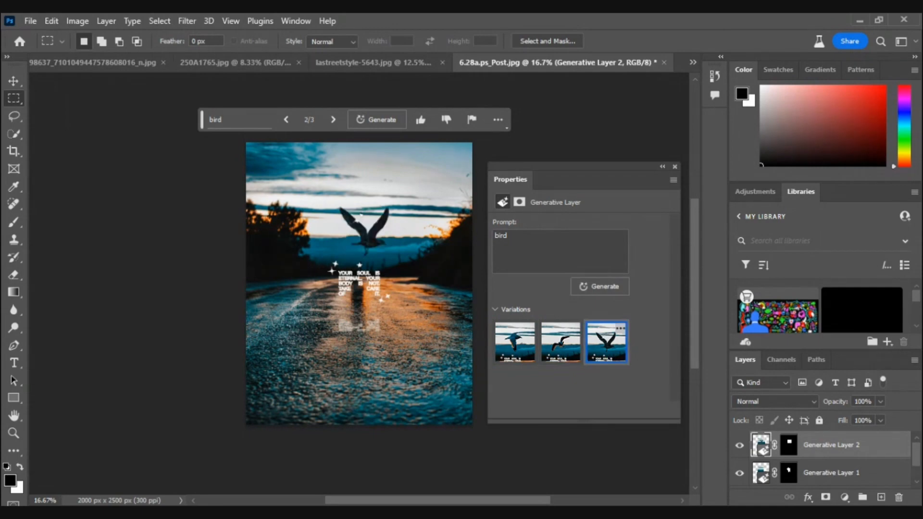
click(561, 342)
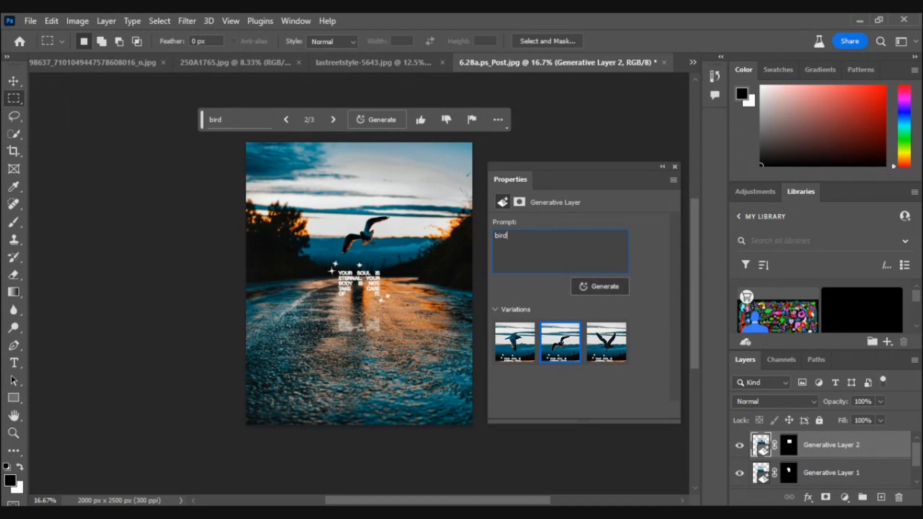
Generate more bird variations from the Properties panel and choose the second variation.
click(599, 286)
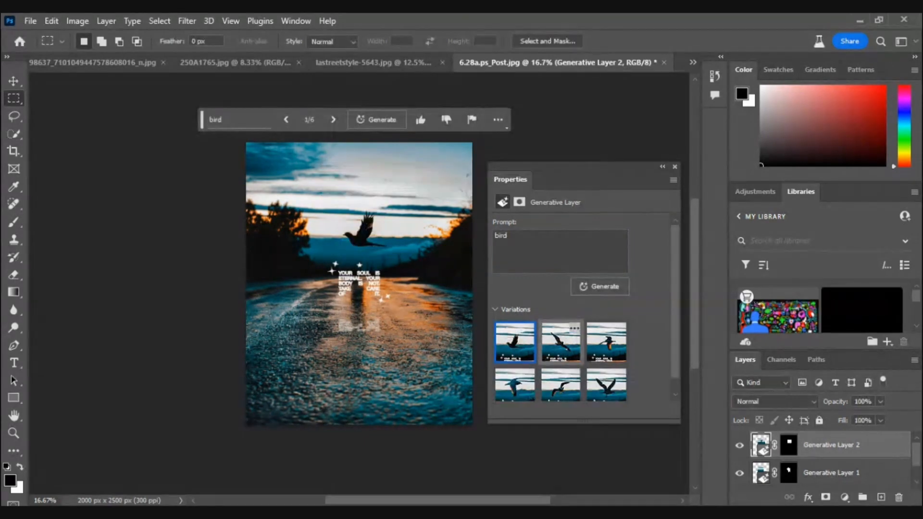
click(560, 342)
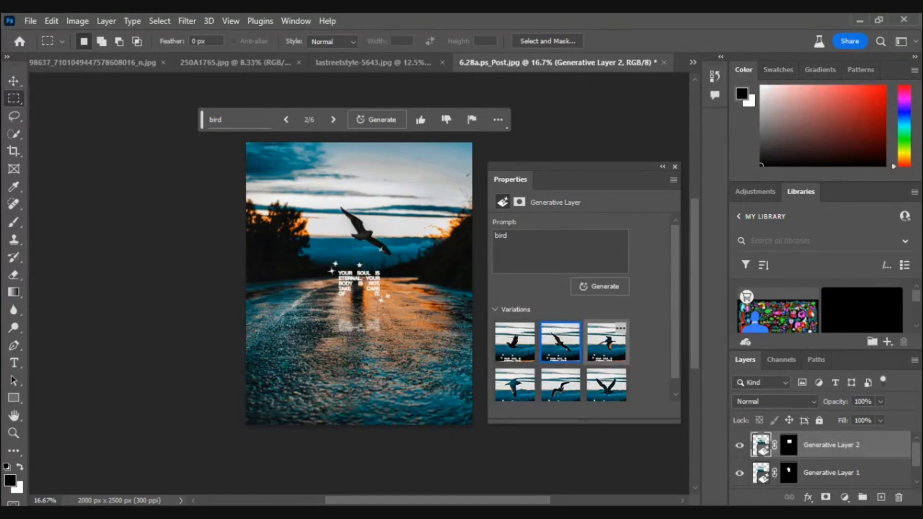
click(606, 342)
click(560, 342)
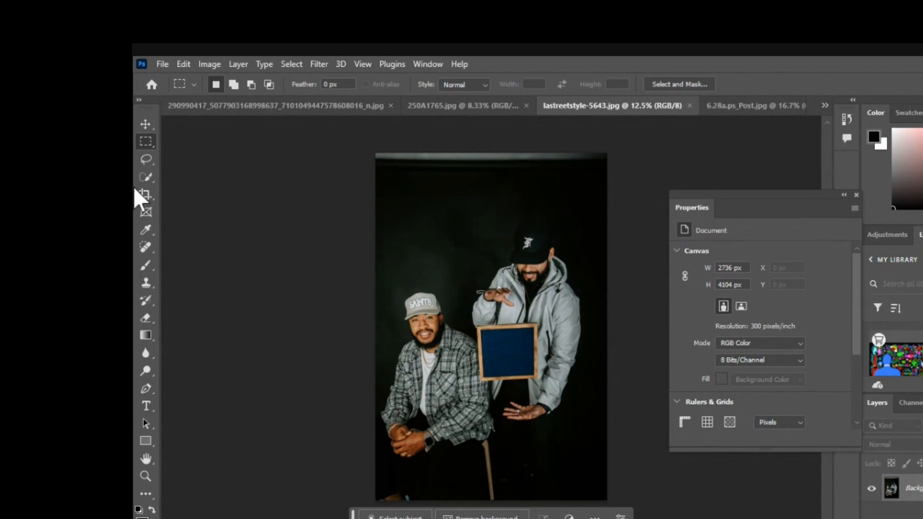
Lasso-select the empty frame and the hand holding it in the street-style photo and open Generative Fill.
click(145, 160)
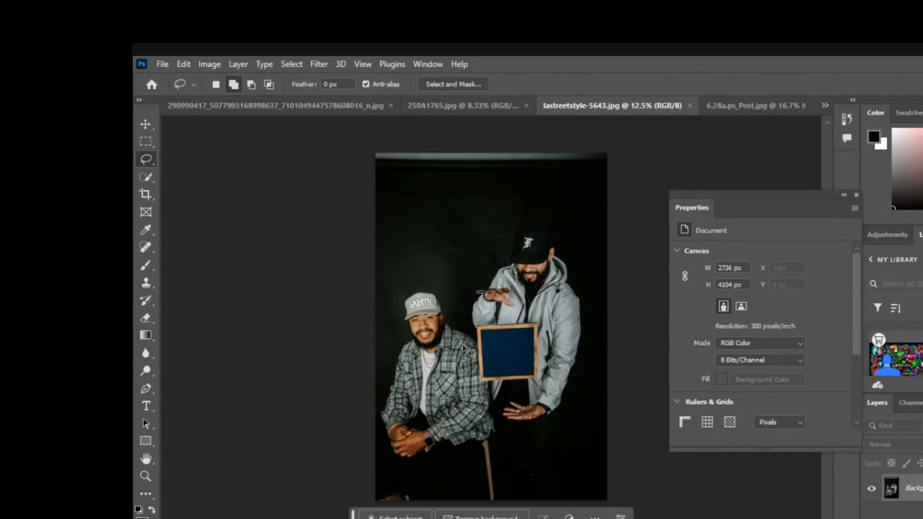
mouse_move(543, 309)
mouse_down()
mouse_move(517, 323)
mouse_move(488, 314)
mouse_up()
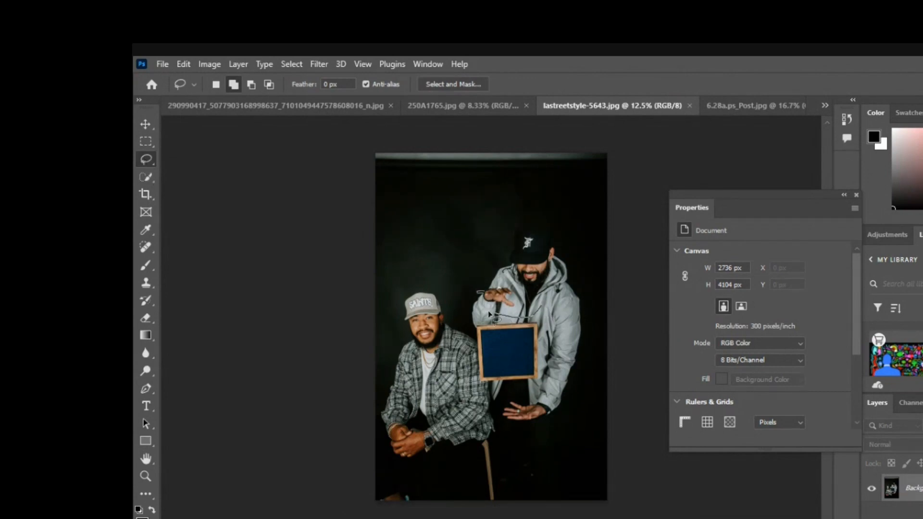
mouse_move(469, 345)
mouse_down()
mouse_move(471, 386)
mouse_move(489, 396)
mouse_move(538, 385)
mouse_move(549, 371)
mouse_move(543, 310)
mouse_up()
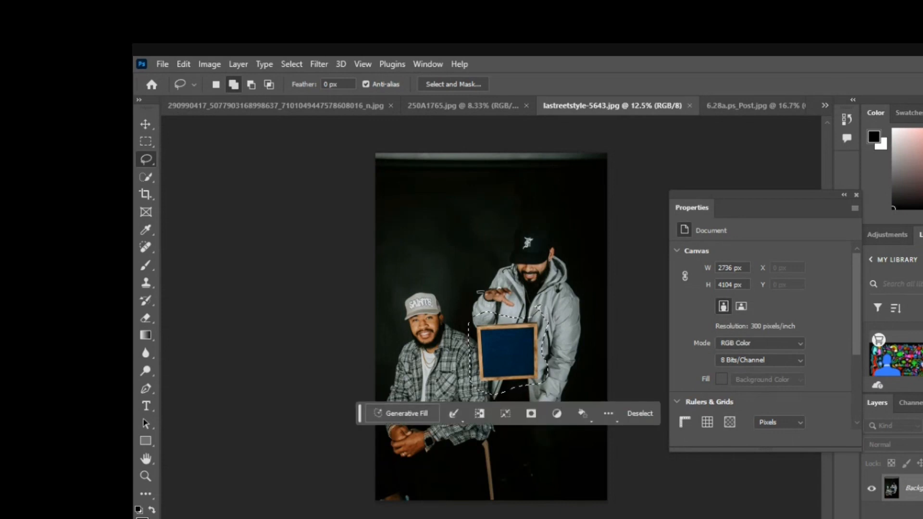
click(402, 413)
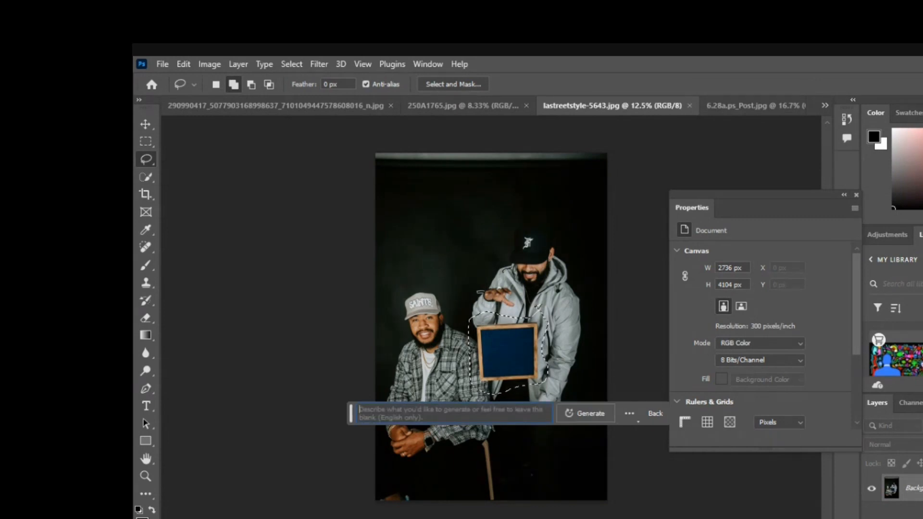
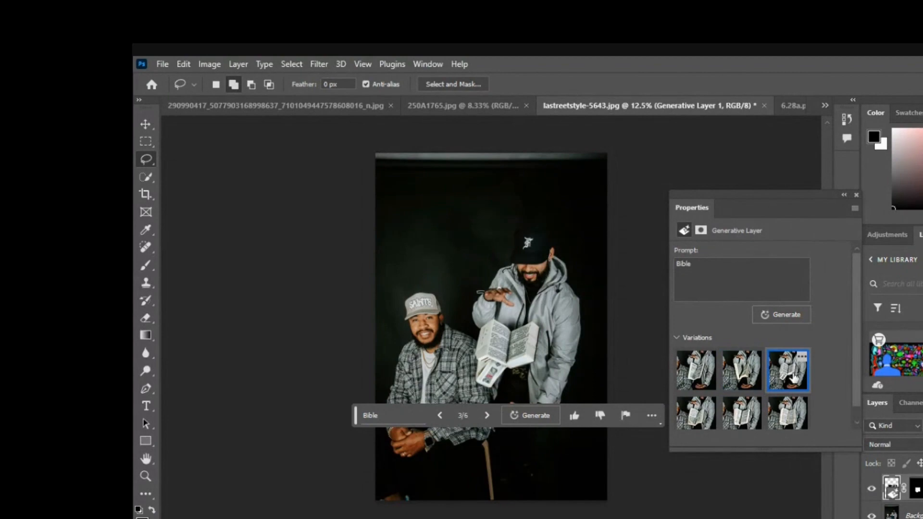
Choose the first Bible variation for the street-style photo.
click(689, 366)
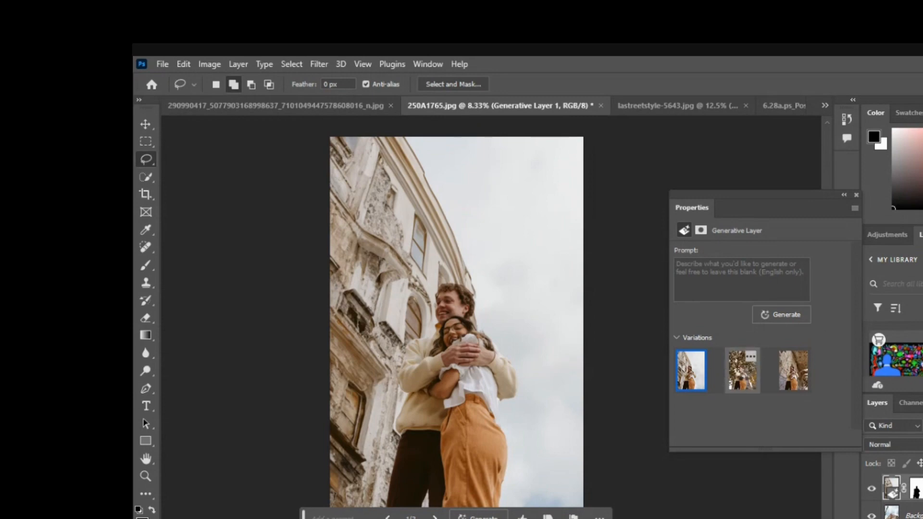
Compare the generated background variations in the couple photo, toggling the generative layer's visibility.
click(744, 378)
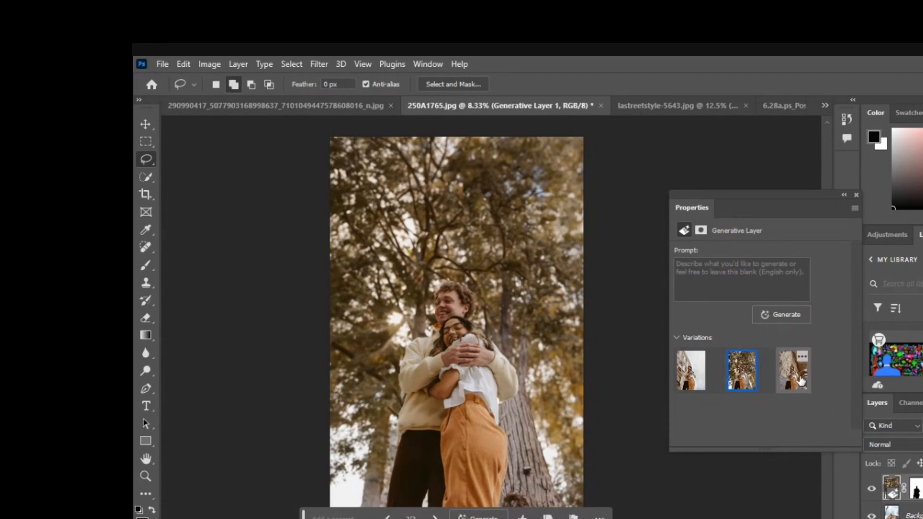
click(796, 378)
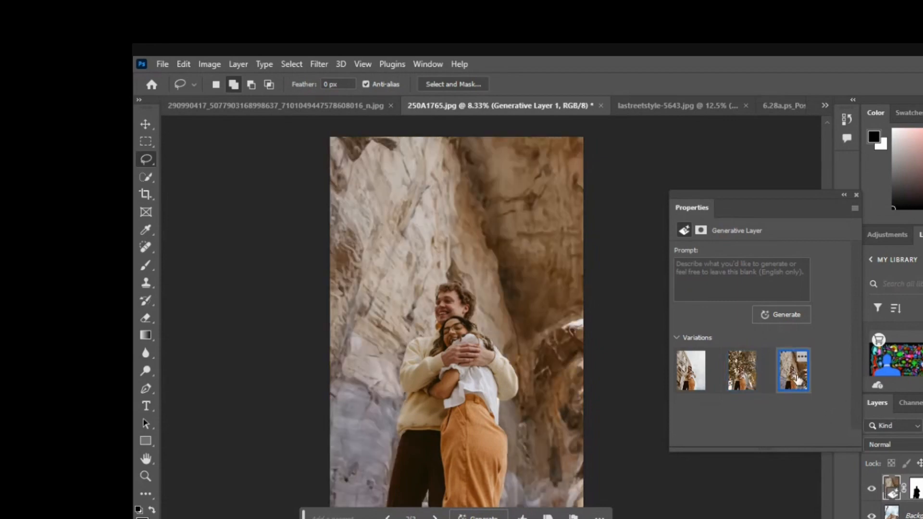
click(746, 377)
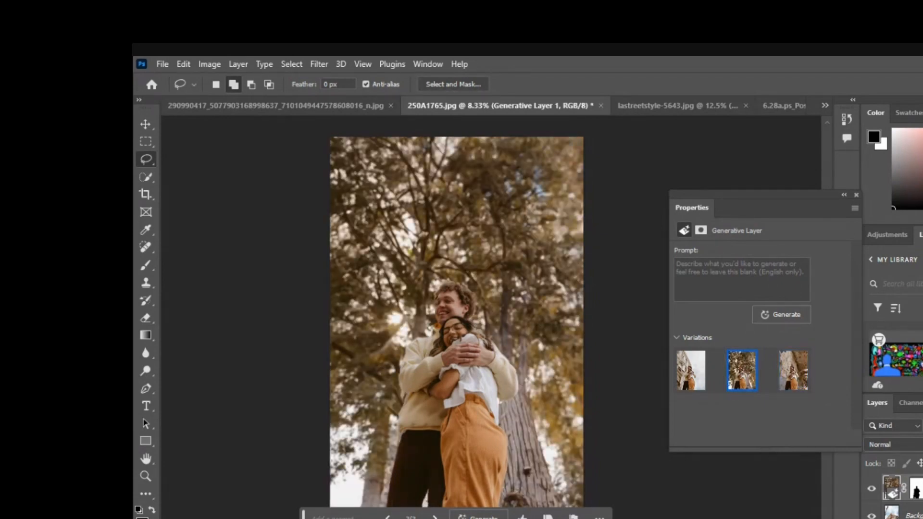
click(871, 489)
click(871, 489)
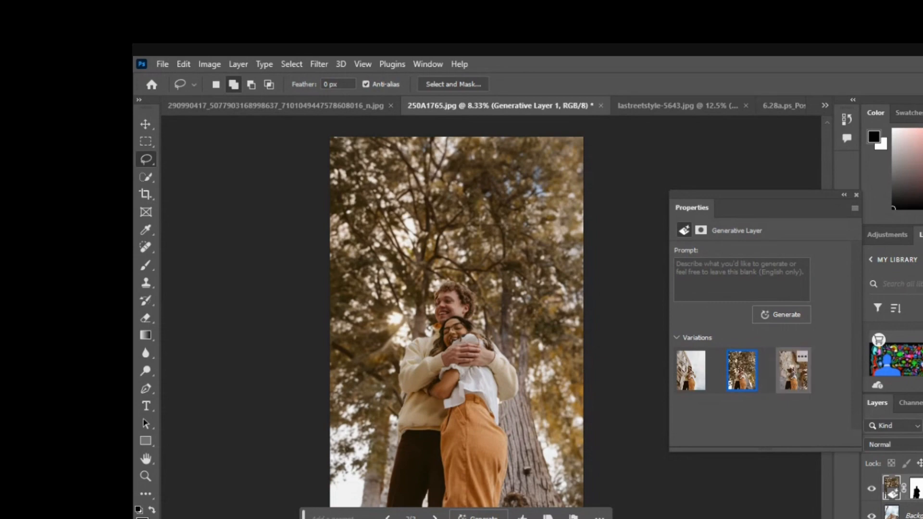
click(792, 371)
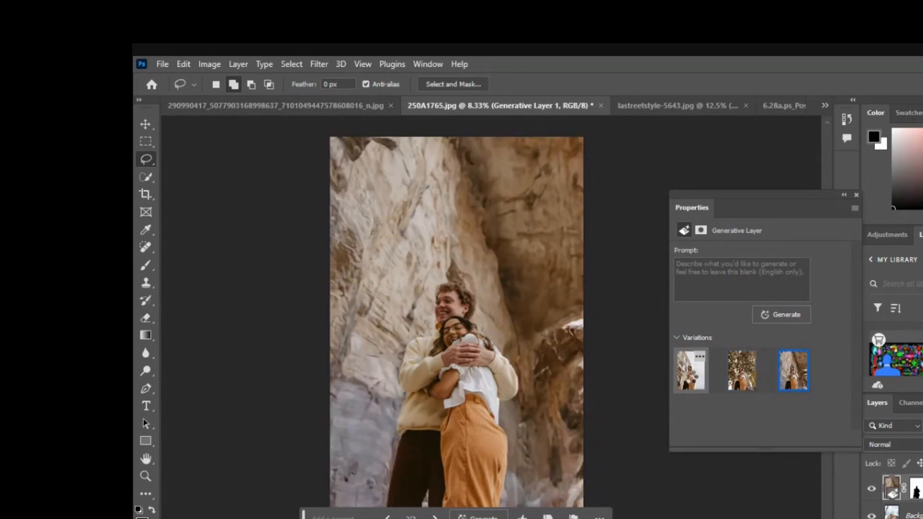
click(691, 377)
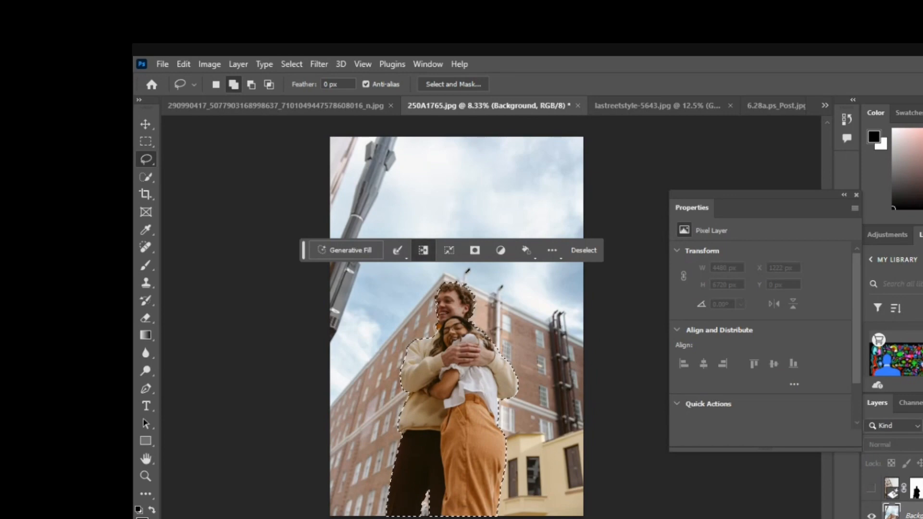
Invert the selection around the couple and generate a new background with Generative Fill using the prompt "big city".
click(422, 249)
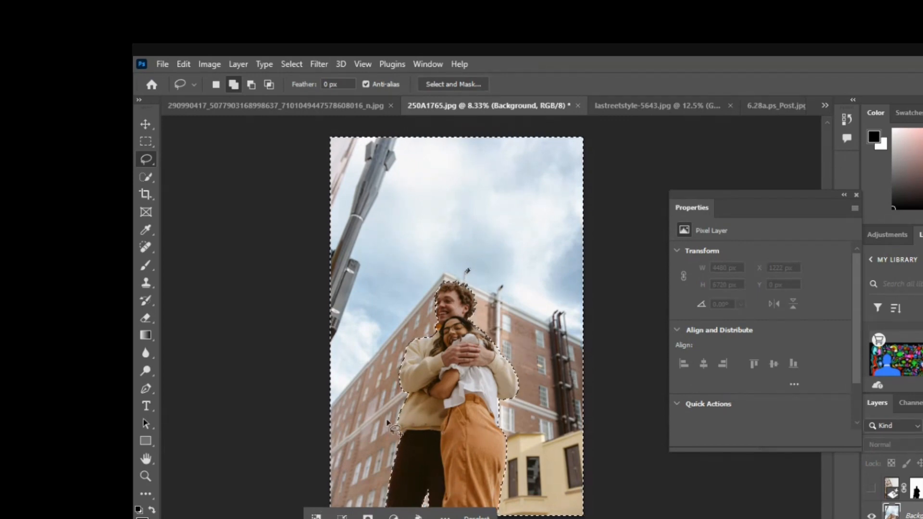
click(357, 517)
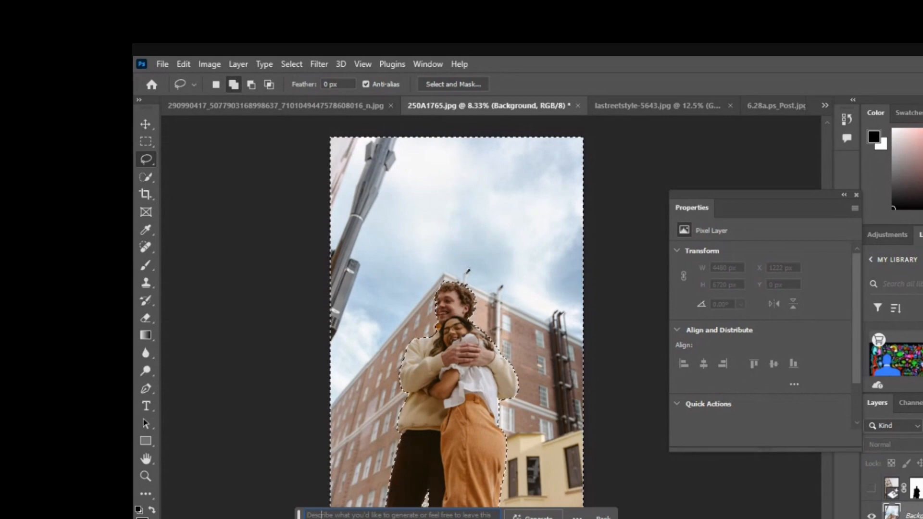
text(big city)
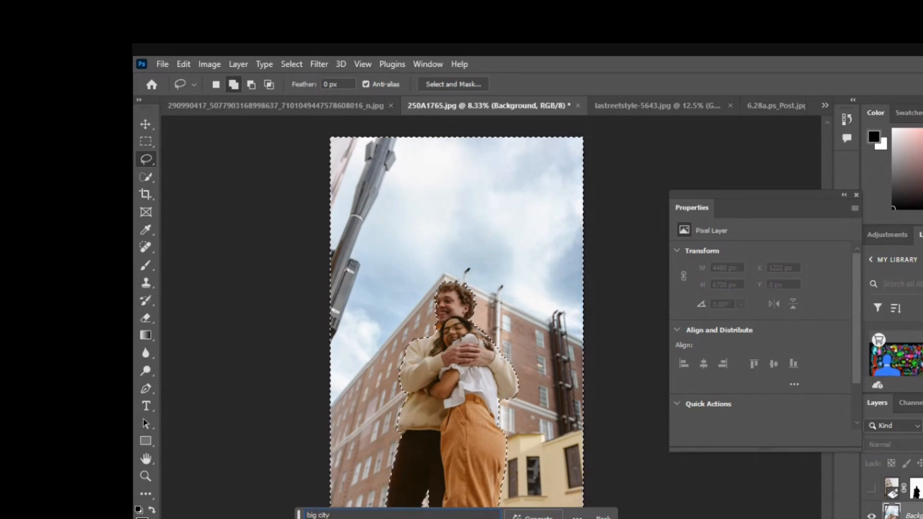
click(535, 516)
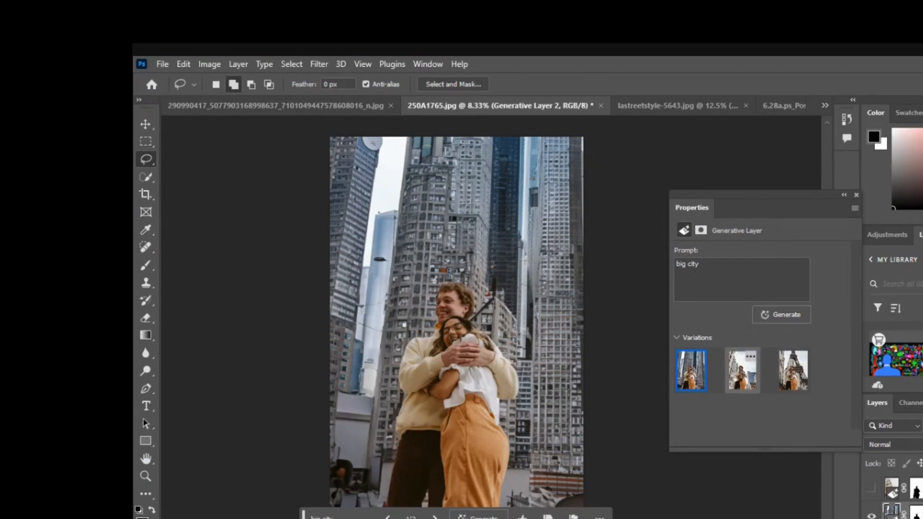
Compare the big city background variations, choosing the second and then the third.
click(740, 380)
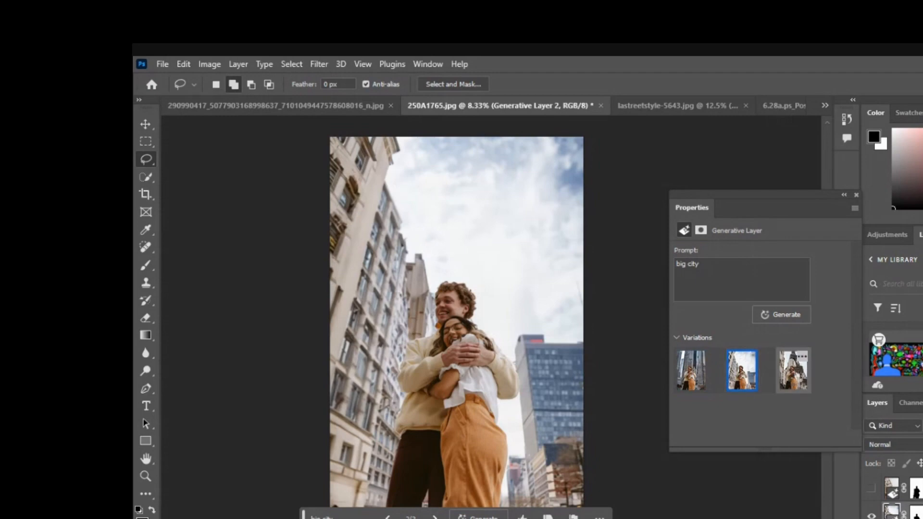
click(792, 379)
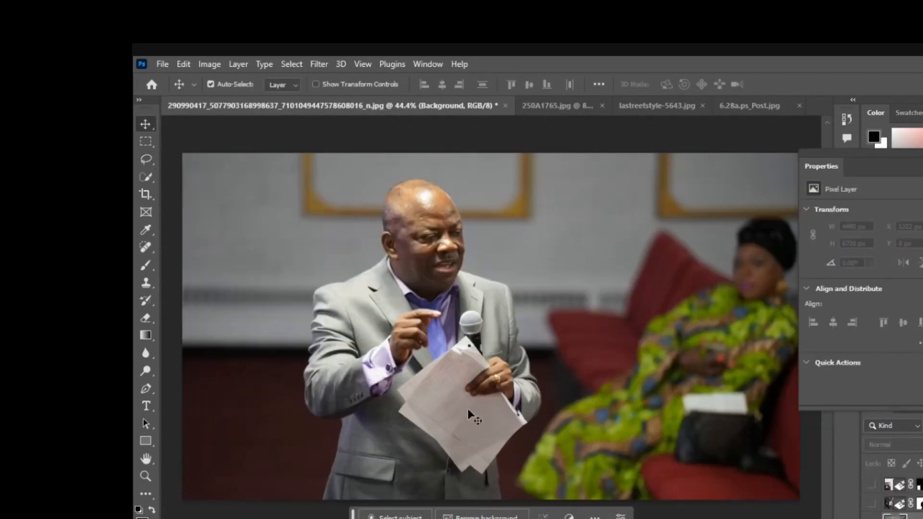
Lasso-select the papers in the speaker's hand and remove them with Generative Fill using an empty prompt.
click(146, 160)
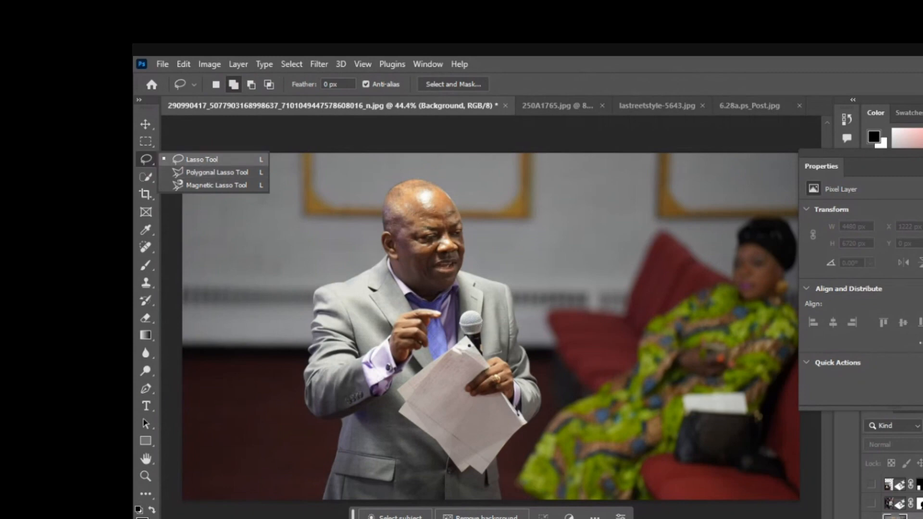
click(202, 159)
mouse_move(490, 361)
mouse_down()
mouse_move(444, 344)
mouse_move(408, 364)
mouse_move(388, 423)
mouse_move(415, 441)
mouse_move(439, 478)
mouse_move(480, 487)
mouse_move(521, 454)
mouse_move(536, 413)
mouse_move(500, 386)
mouse_move(491, 341)
mouse_up()
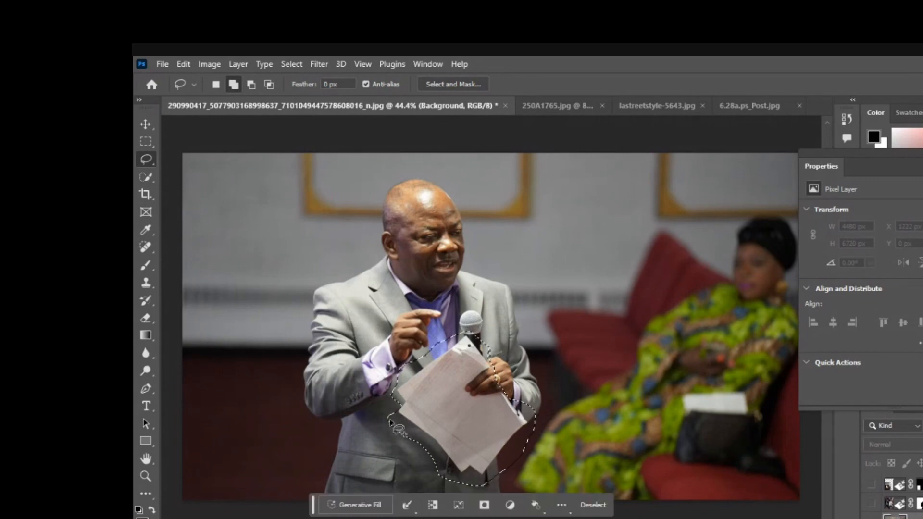
click(368, 505)
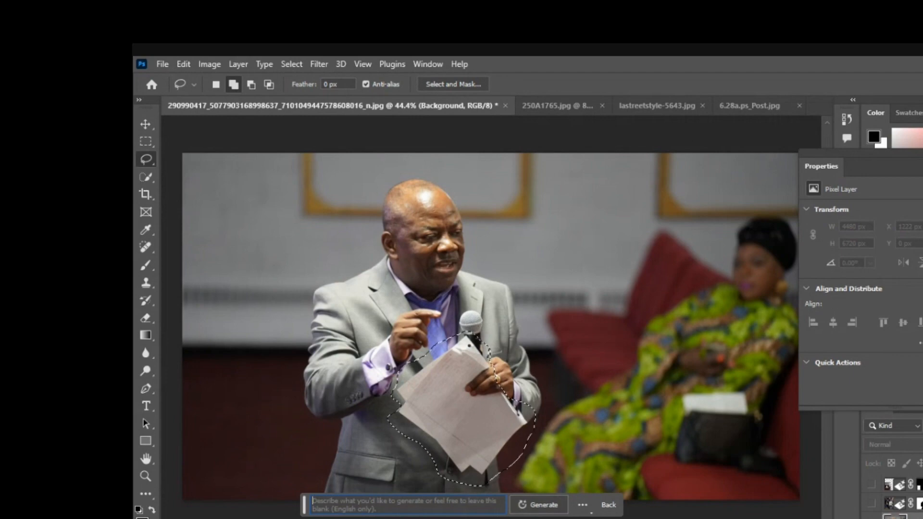
click(541, 505)
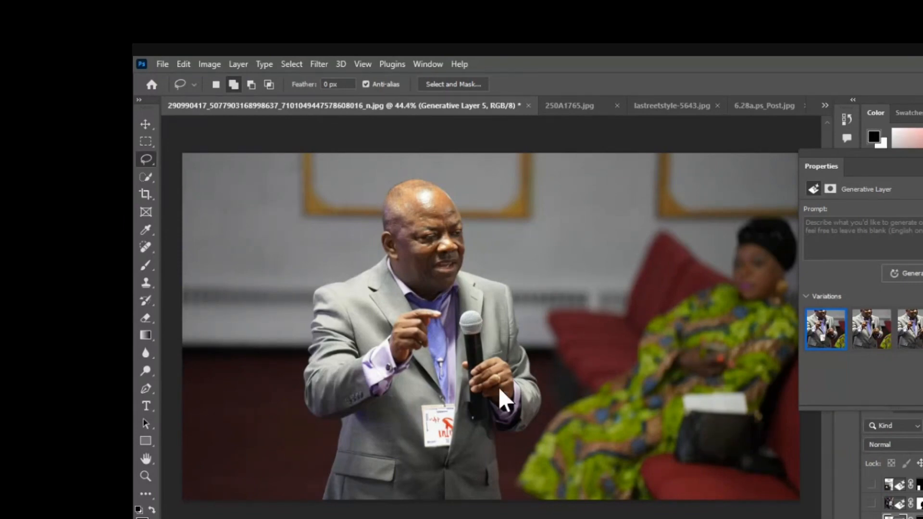
Compare the paper-removal variations and choose the second one.
click(872, 331)
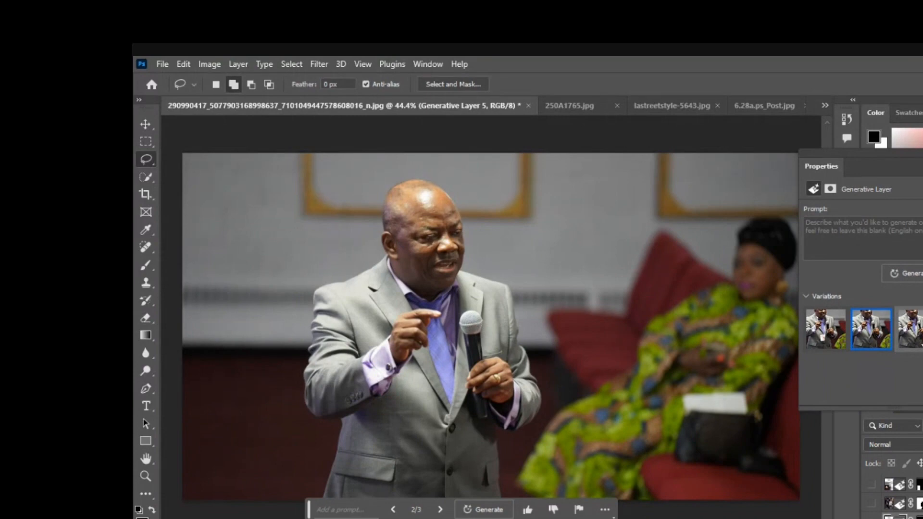
click(922, 343)
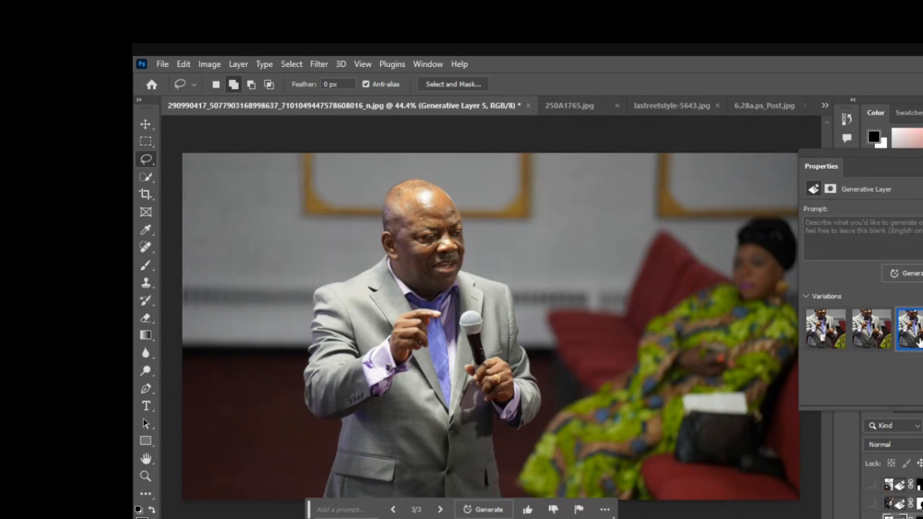
click(863, 333)
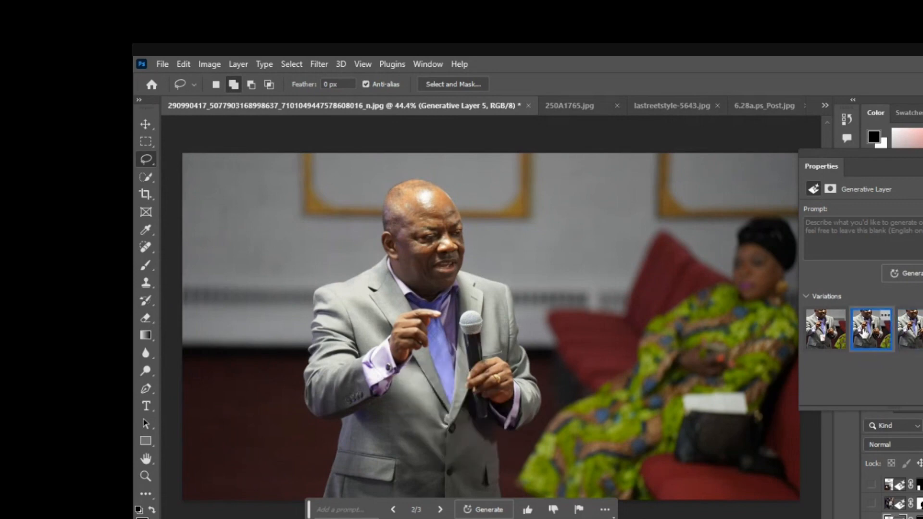
click(830, 331)
click(864, 339)
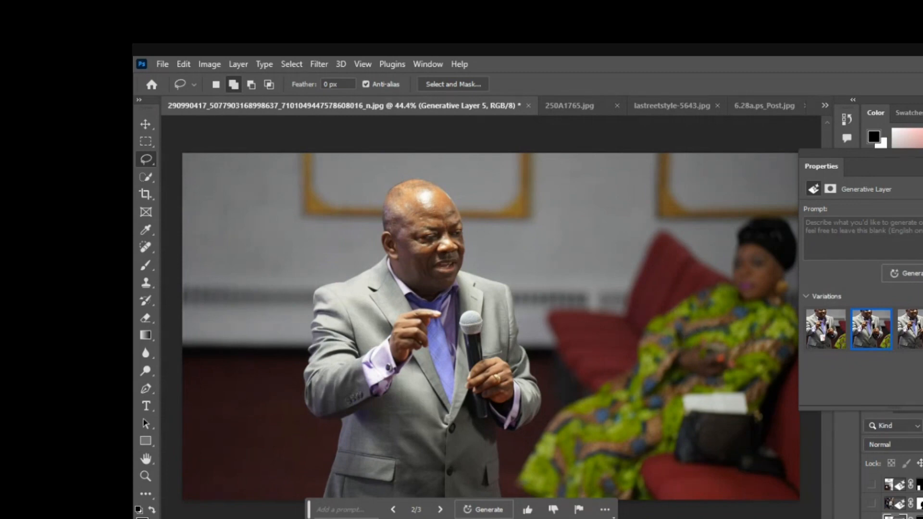
Hide the paper-removal generative layer and select the Background layer.
scroll(895, 499, down, 1)
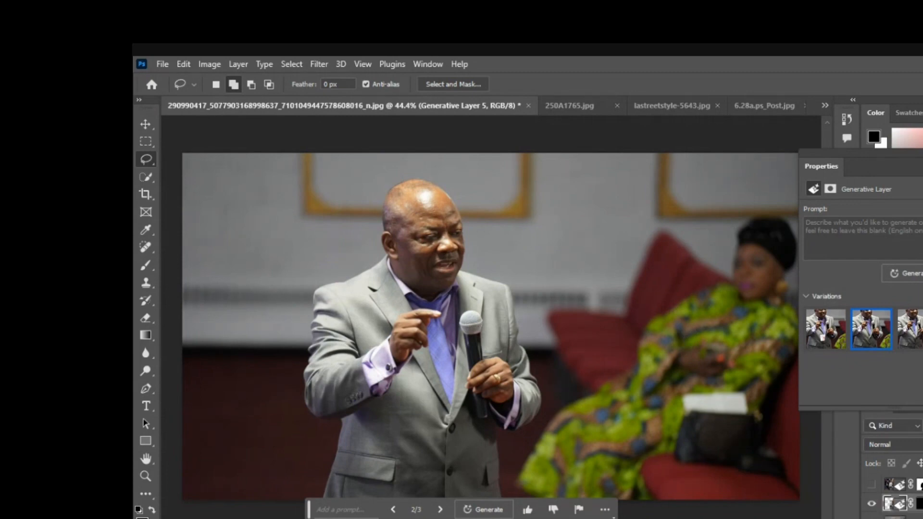
click(872, 505)
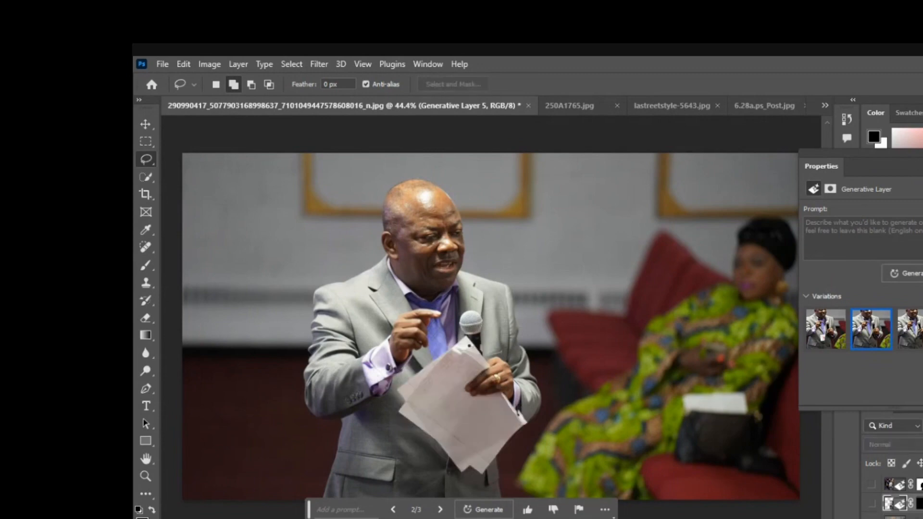
click(903, 517)
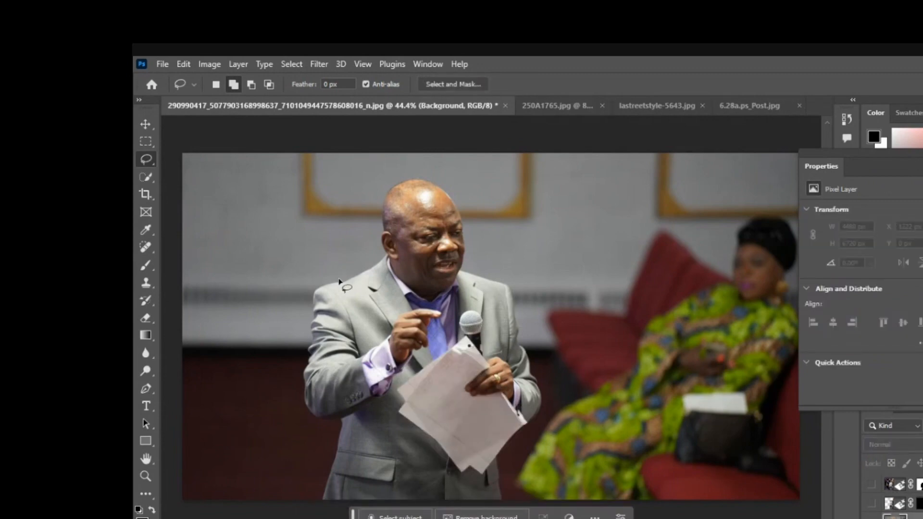
Lasso-select the microphone and generate with Generative Fill using the prompt "remove mic".
mouse_move(490, 359)
mouse_down()
mouse_move(458, 331)
mouse_move(467, 311)
mouse_move(491, 336)
mouse_move(480, 359)
mouse_up()
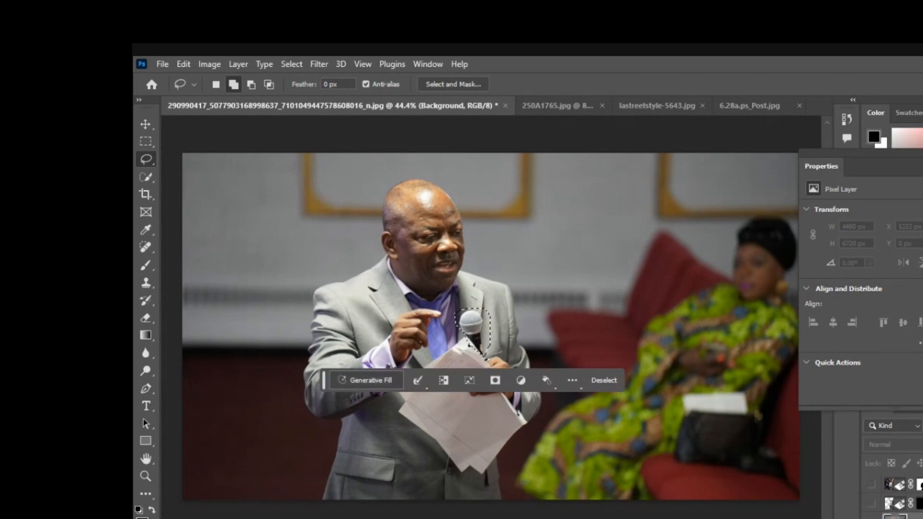
click(367, 380)
text(remove mic)
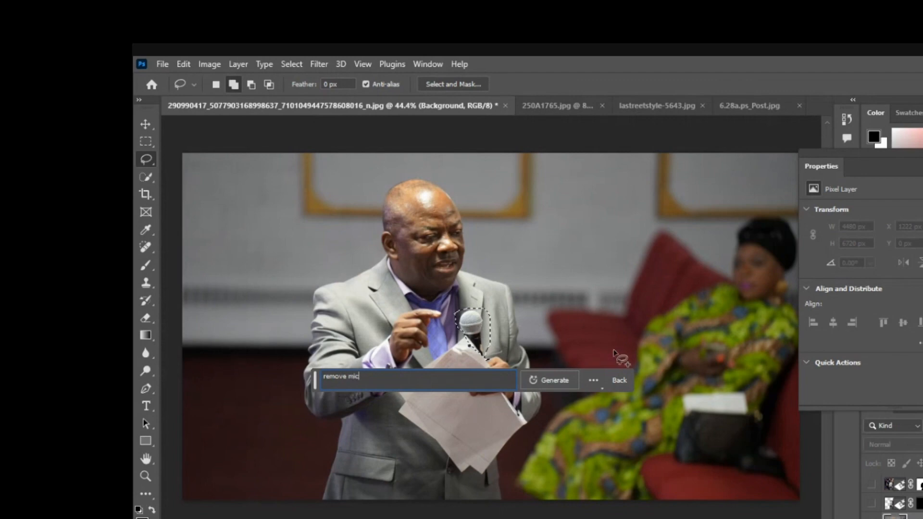
click(549, 380)
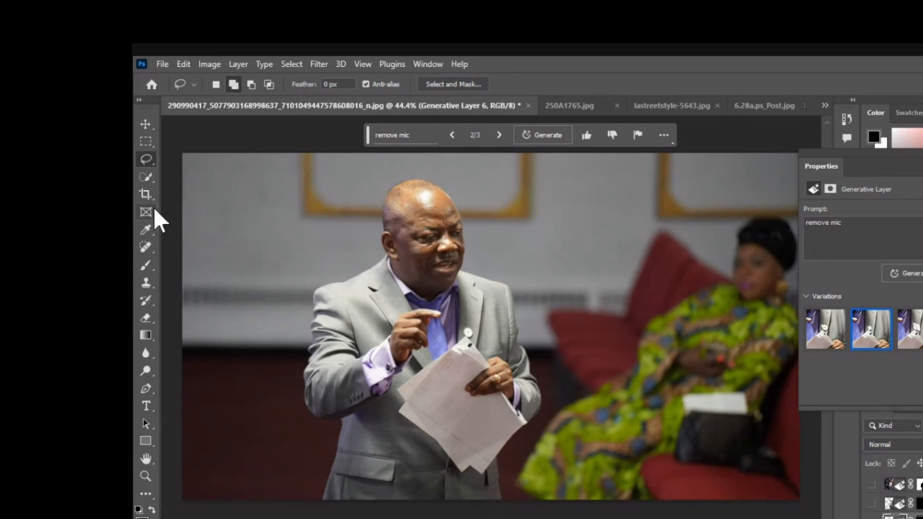
Extend the canvas downward below the photo with the Crop tool.
click(147, 196)
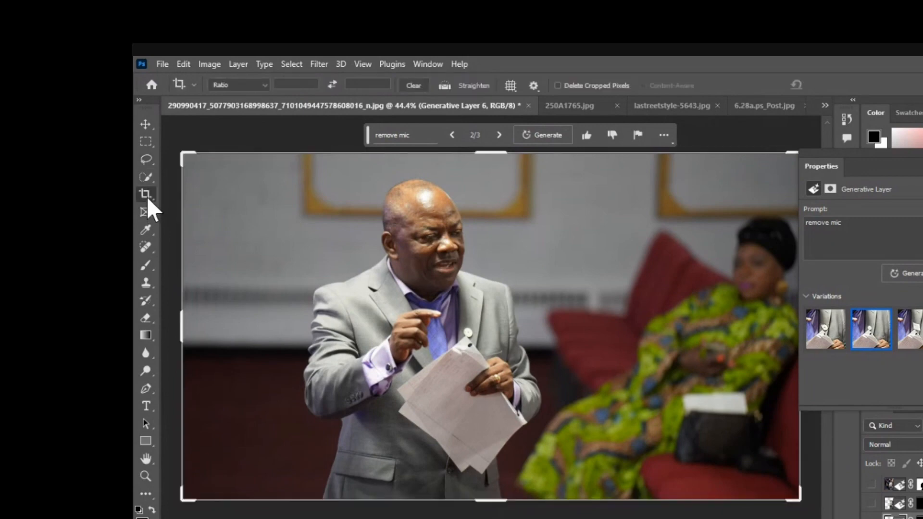
drag(503, 504, 491, 518)
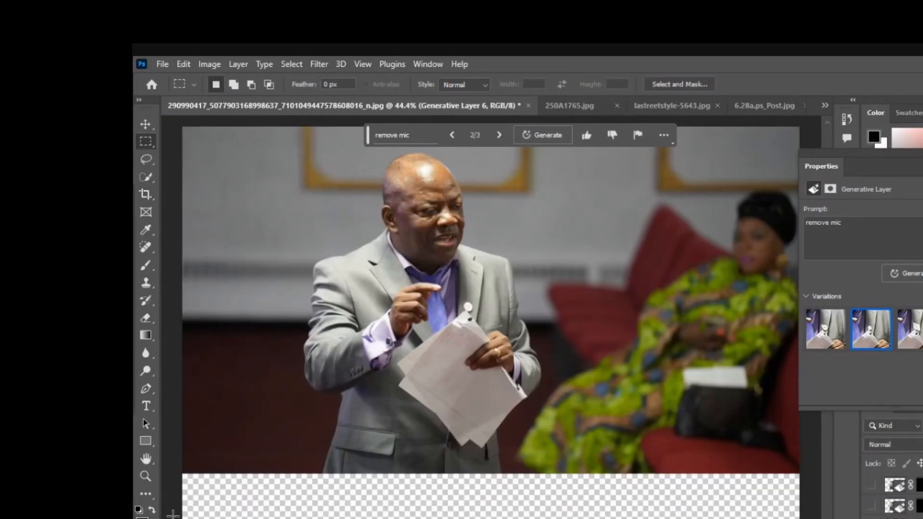
Select the empty strip below the photo with a rectangular marquee and fill it with Generative Fill using no prompt.
drag(178, 471, 455, 517)
drag(780, 510, 164, 466)
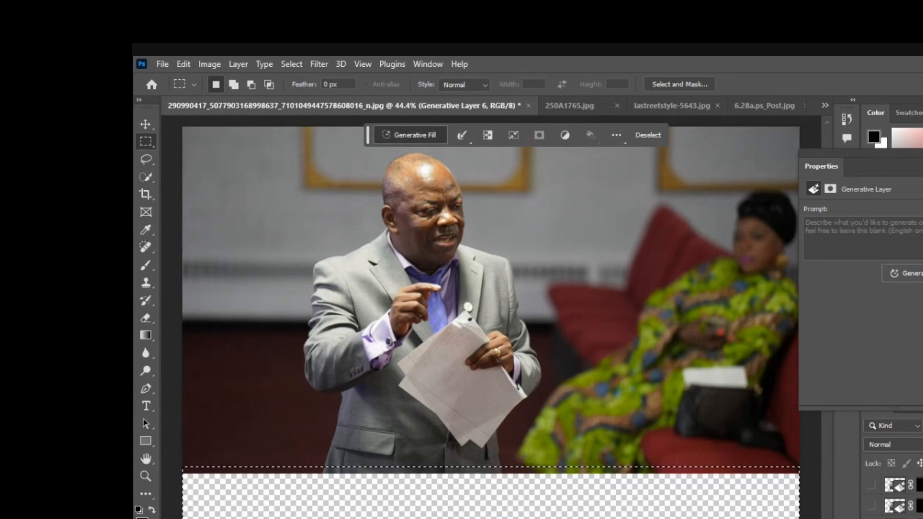
click(412, 135)
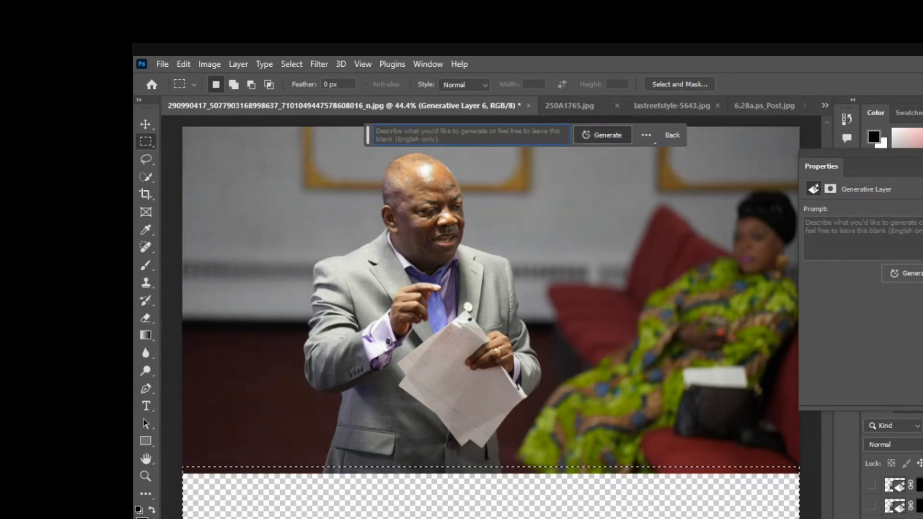
click(612, 134)
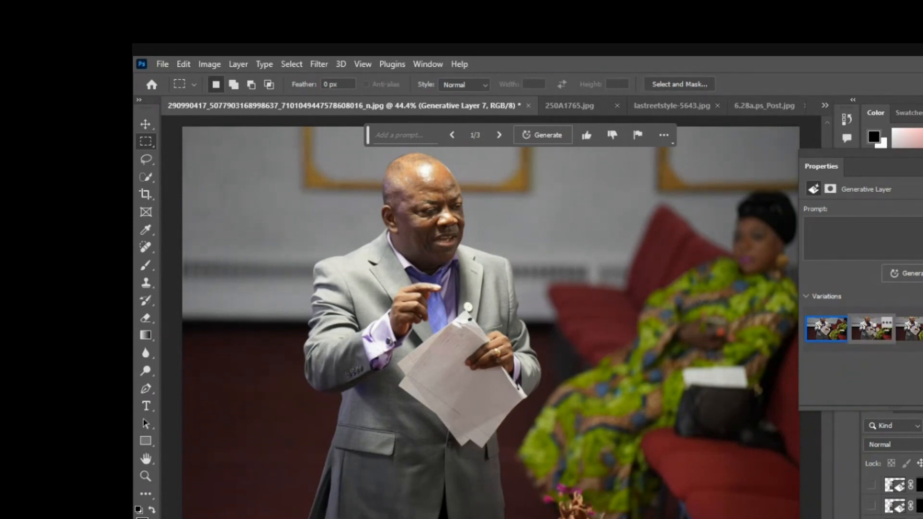
Compare the extended-area variations, choose the third, and switch to the basketball wallpaper document.
click(872, 330)
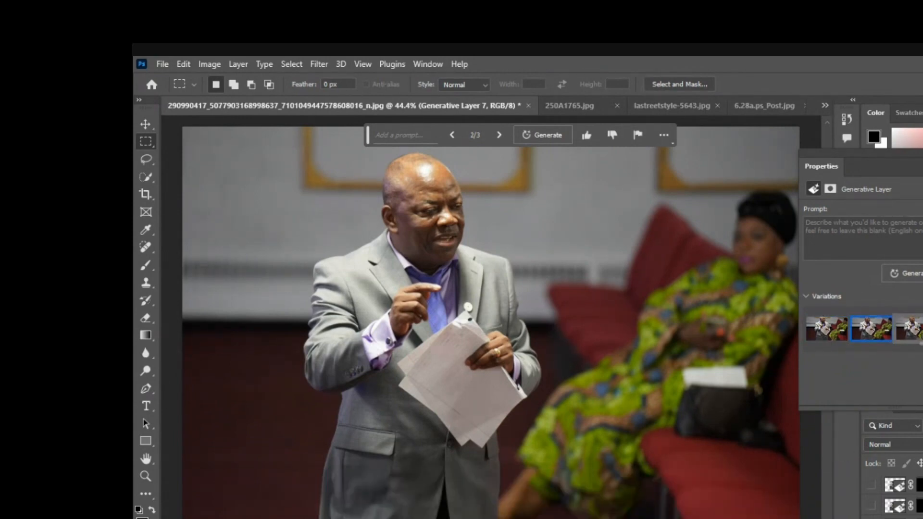
click(913, 331)
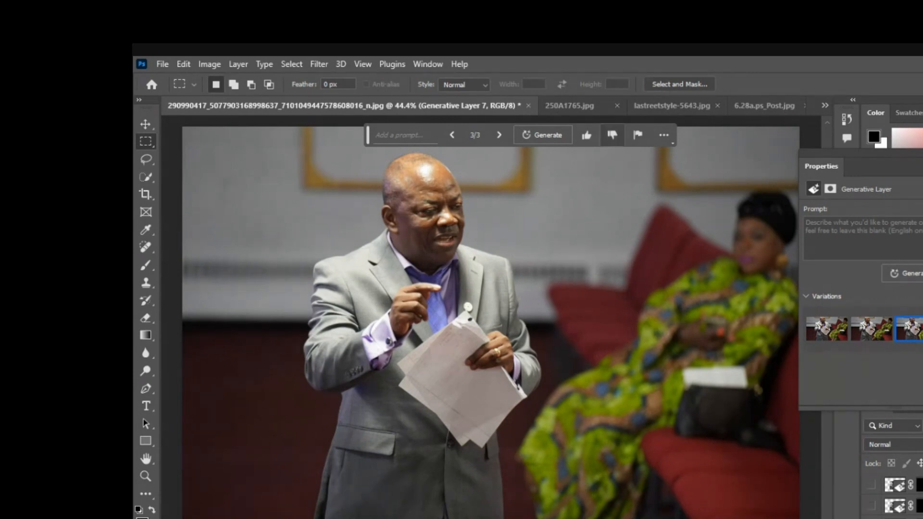
click(568, 105)
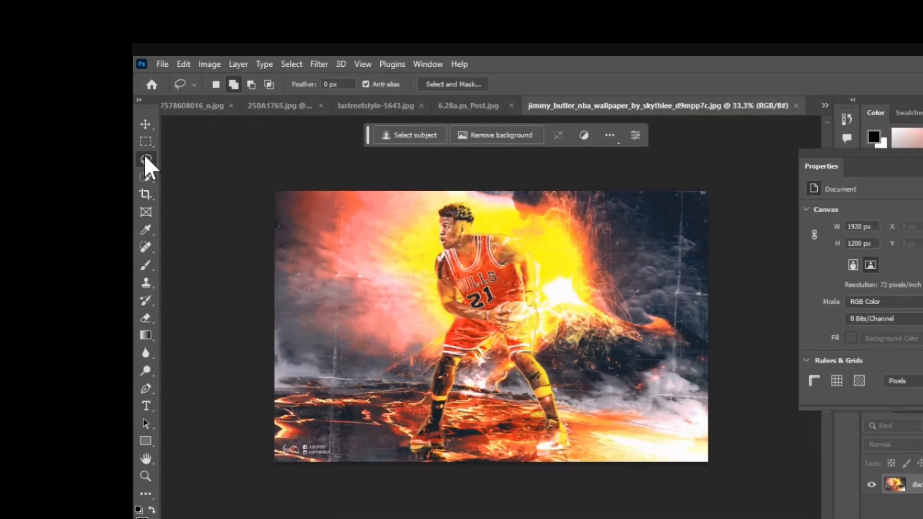
Lasso-select the basketball player and generate with Generative Fill using the prompt "transformer".
mouse_move(439, 201)
mouse_down()
mouse_move(417, 242)
mouse_move(423, 362)
mouse_move(400, 439)
mouse_move(452, 461)
mouse_move(471, 434)
mouse_move(476, 377)
mouse_move(496, 361)
mouse_move(521, 411)
mouse_move(520, 465)
mouse_move(582, 458)
mouse_move(568, 336)
mouse_move(550, 284)
mouse_move(521, 232)
mouse_move(465, 192)
mouse_move(437, 212)
mouse_up()
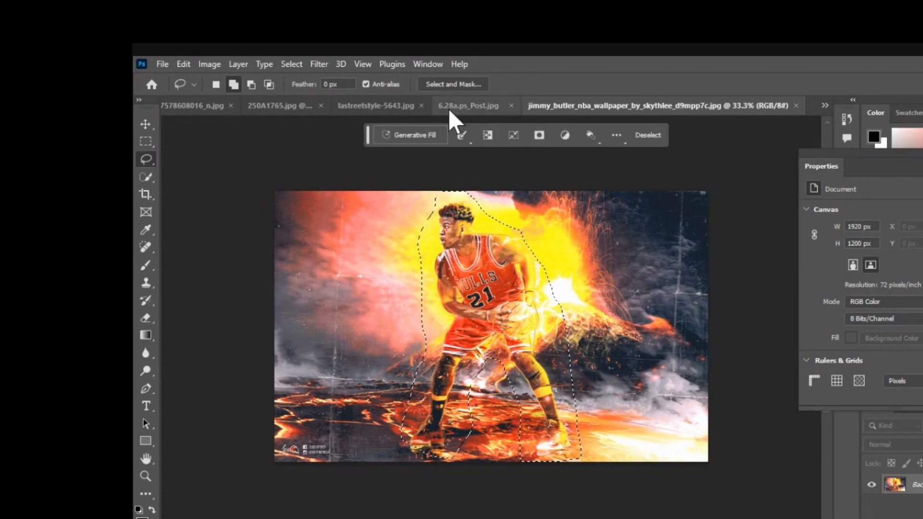
click(409, 135)
click(377, 132)
text(transformer)
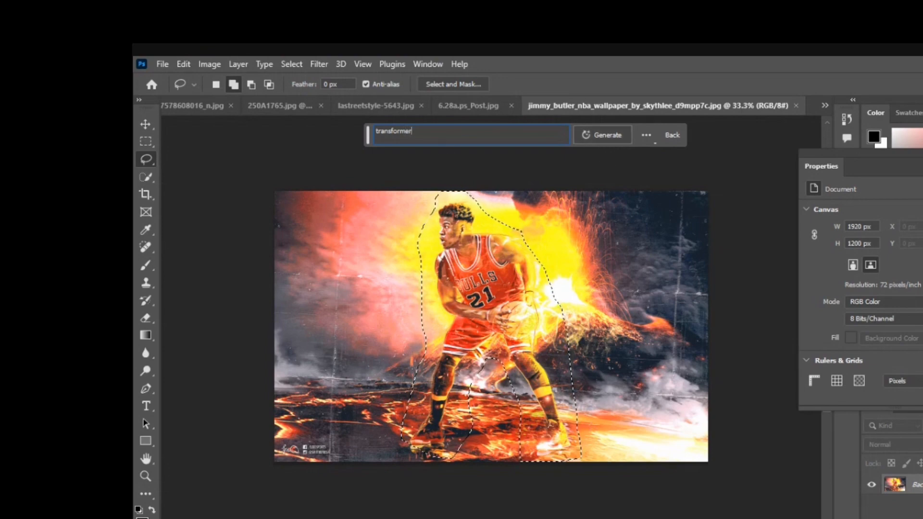
click(605, 135)
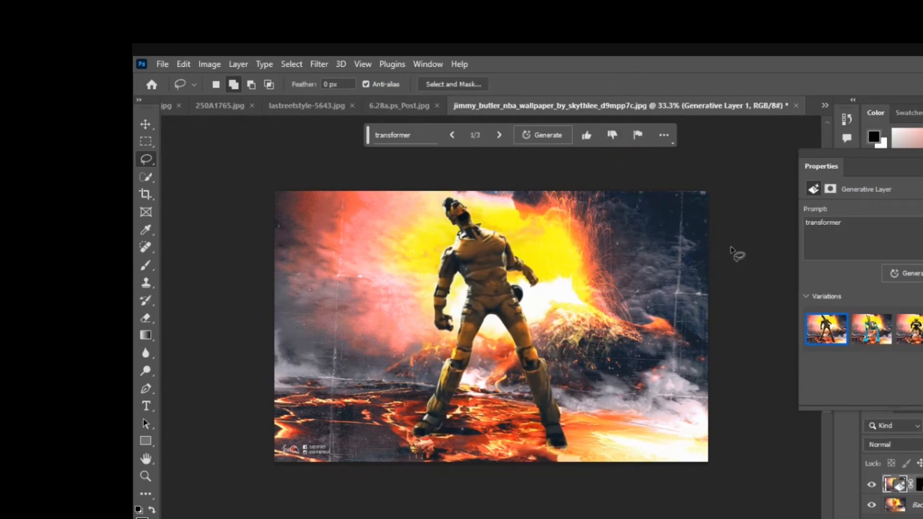
Compare the three transformer variations and return to the first one.
click(872, 332)
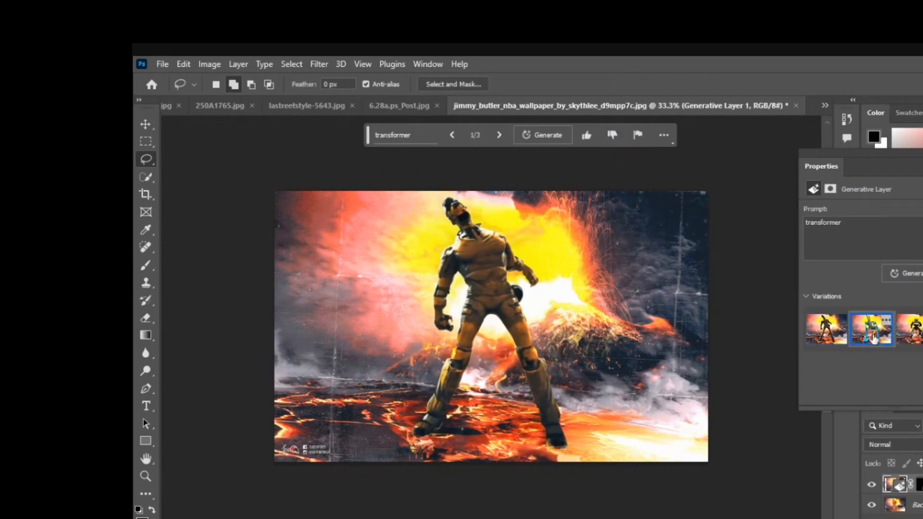
click(912, 336)
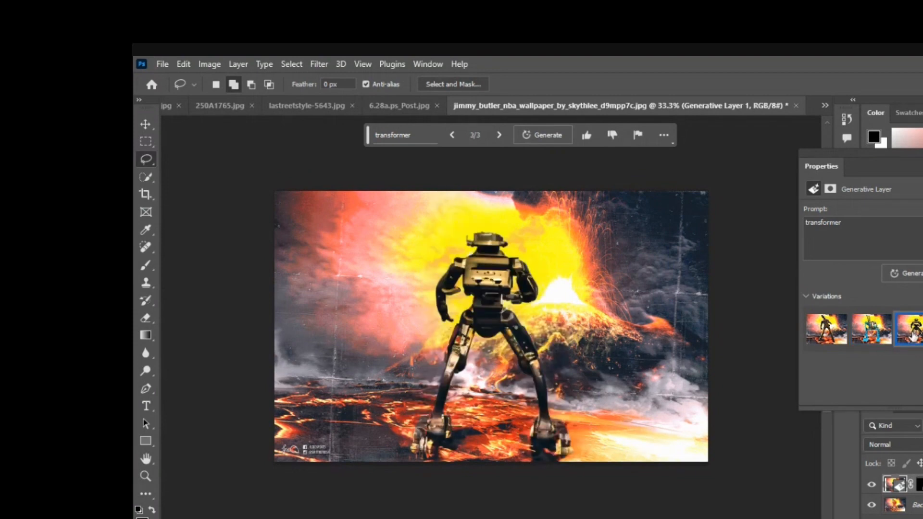
click(825, 335)
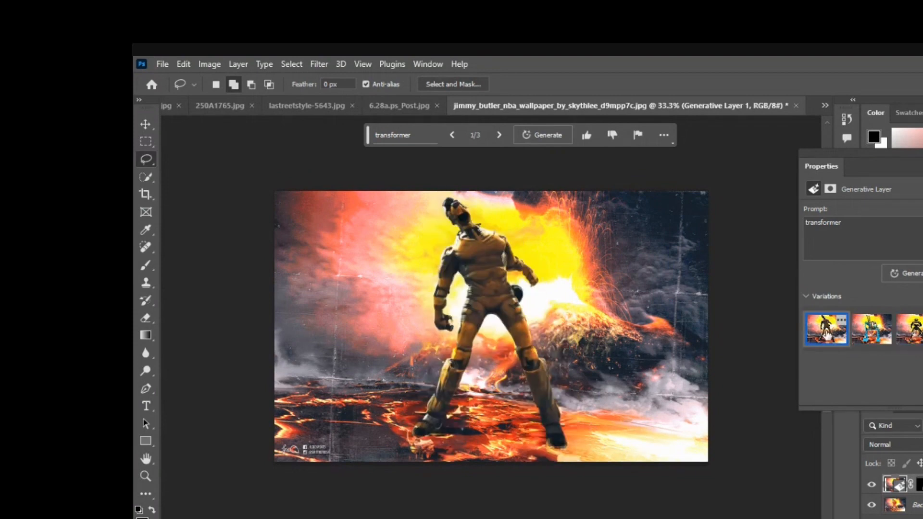